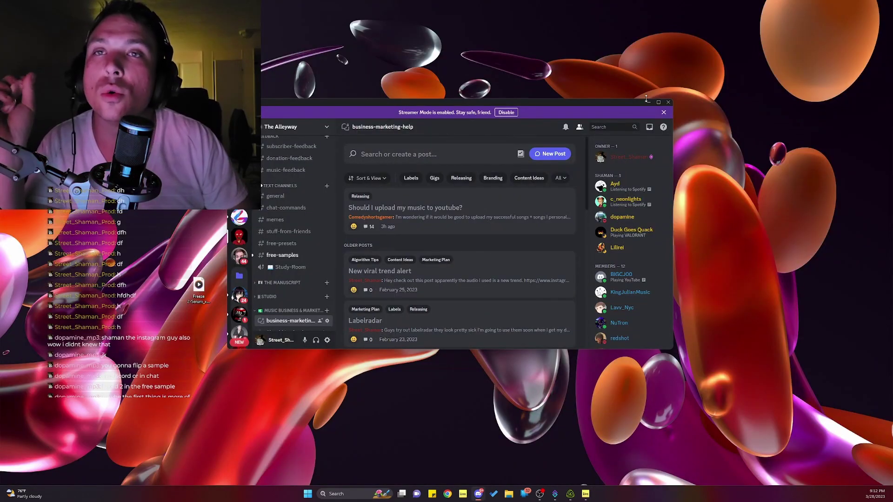
Move the Discord window higher on the desktop and open the server's free-samples channel.
drag(490, 100, 497, 61)
click(290, 219)
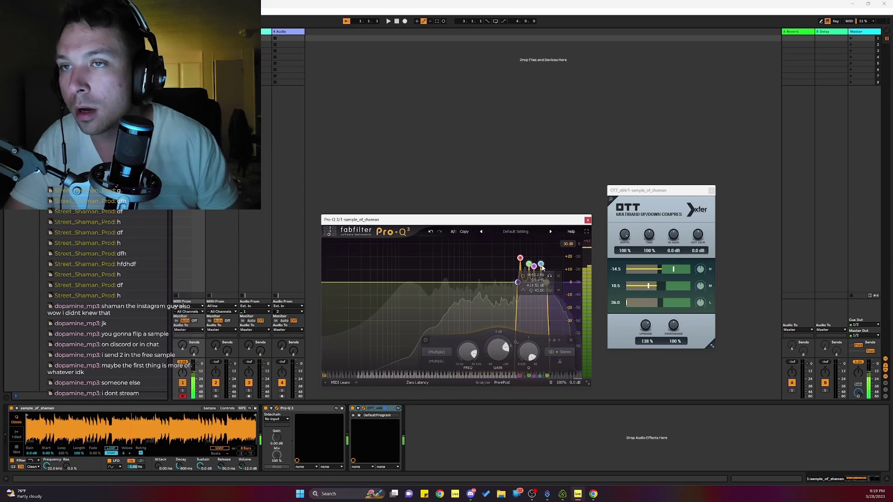
Reshape the high-frequency EQ bands in Pro-Q 3 on the sample track.
drag(539, 266, 460, 251)
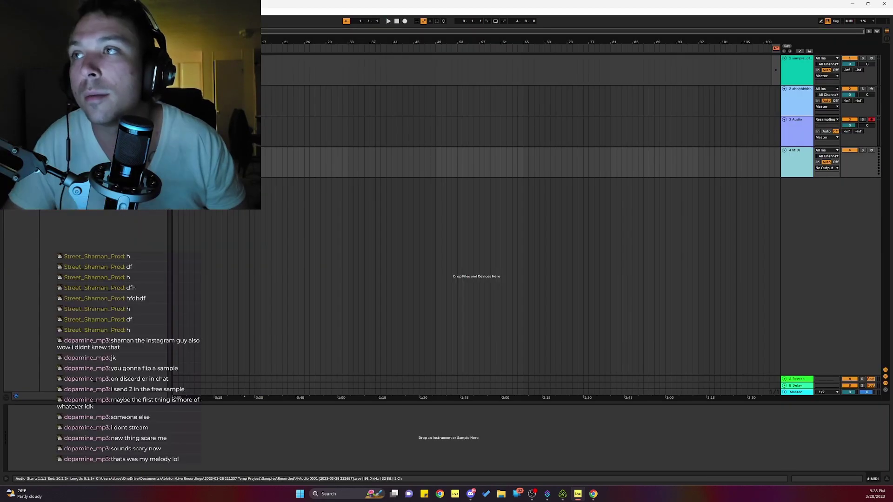
Load the 4-Audio 0001 recording into a sampler on the empty MIDI track and show the sampler's controls.
drag(136, 410, 121, 436)
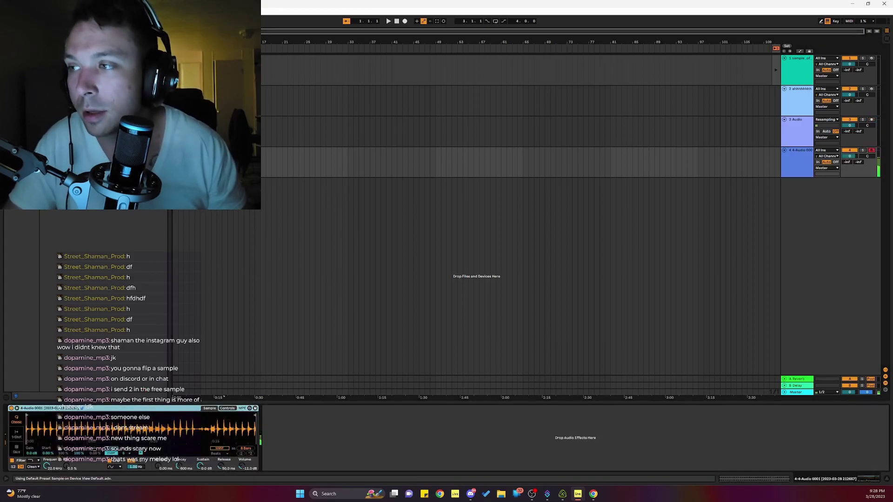
click(228, 409)
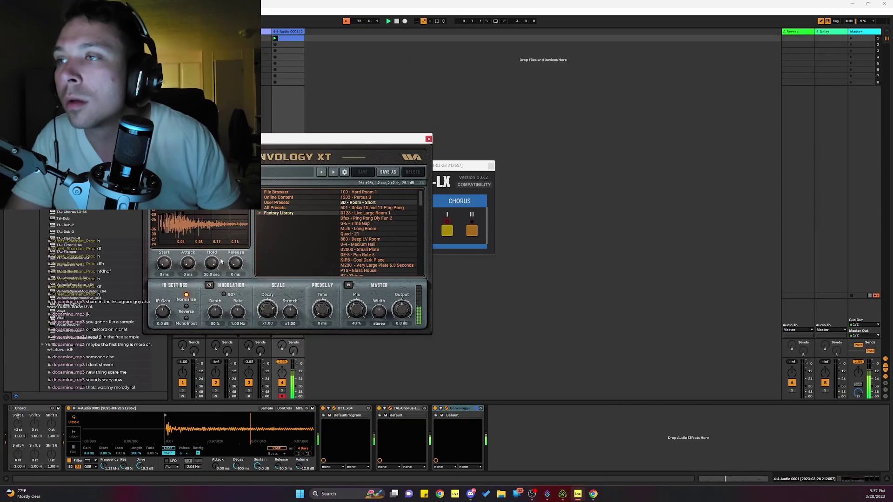
Adjust the modulation settings of the convolution reverb on the 4-Audio track.
drag(222, 306, 228, 344)
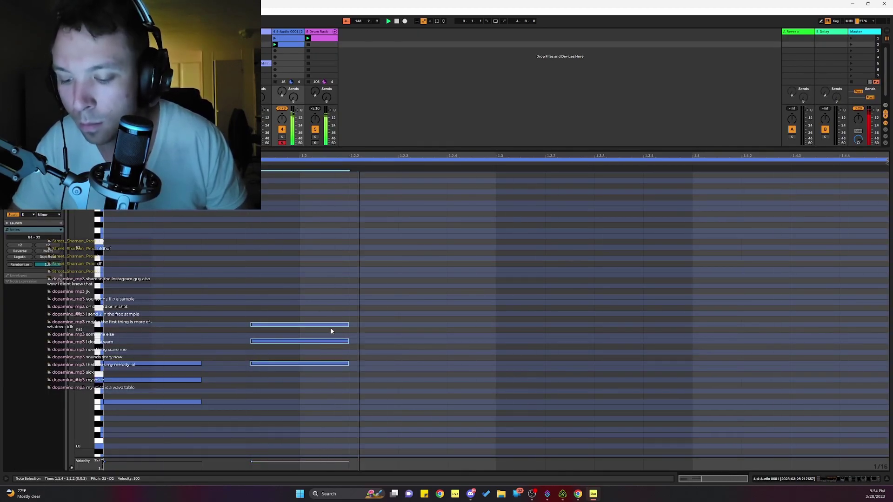
Duplicate the selected three-note chord and edit the notes in the last beat of the 4-Audio clip.
key(ctrl+d)
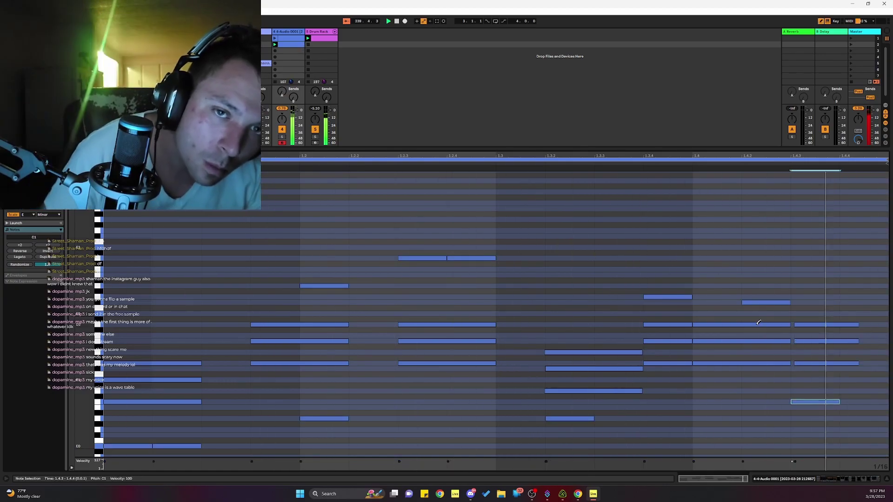
click(747, 319)
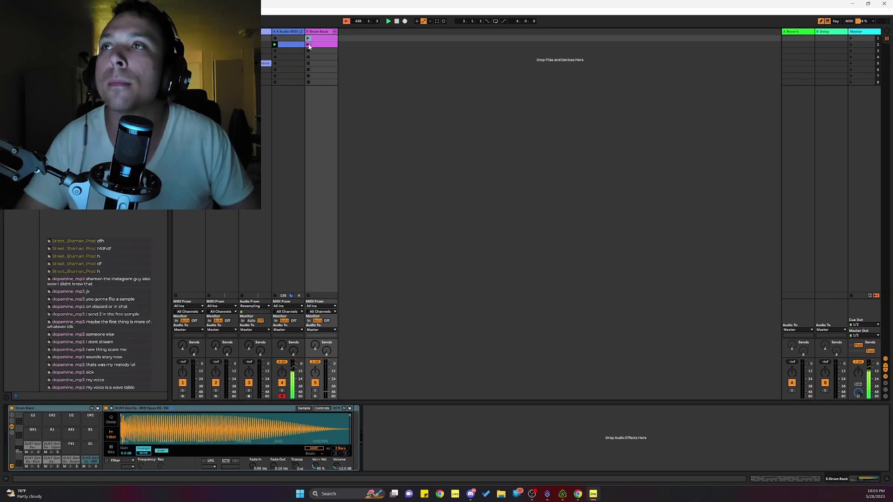
Launch the second Drum Rack clip and restart playback to hear it with the melody.
click(308, 45)
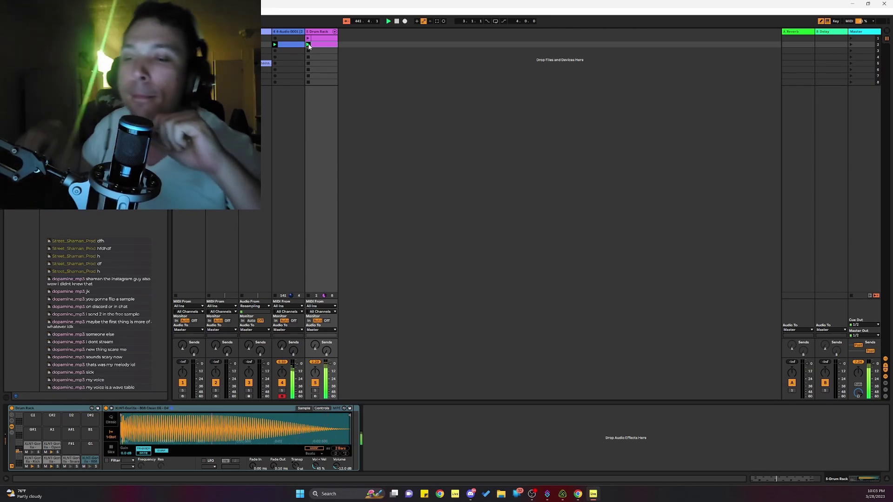
click(389, 22)
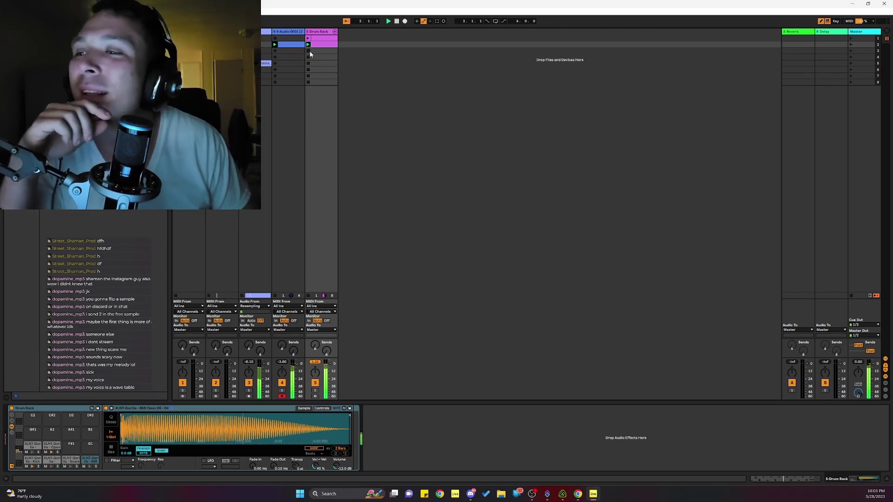
Switch to the Arrangement view and select the original sample track.
key(Tab)
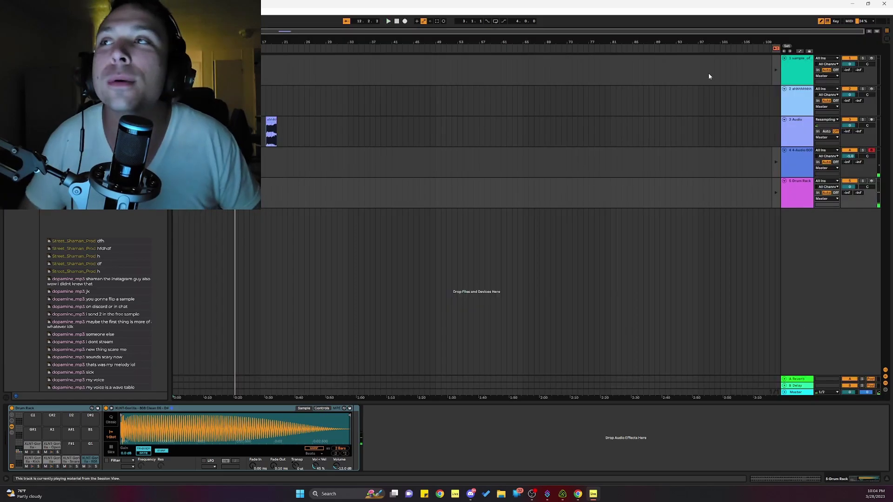
click(795, 68)
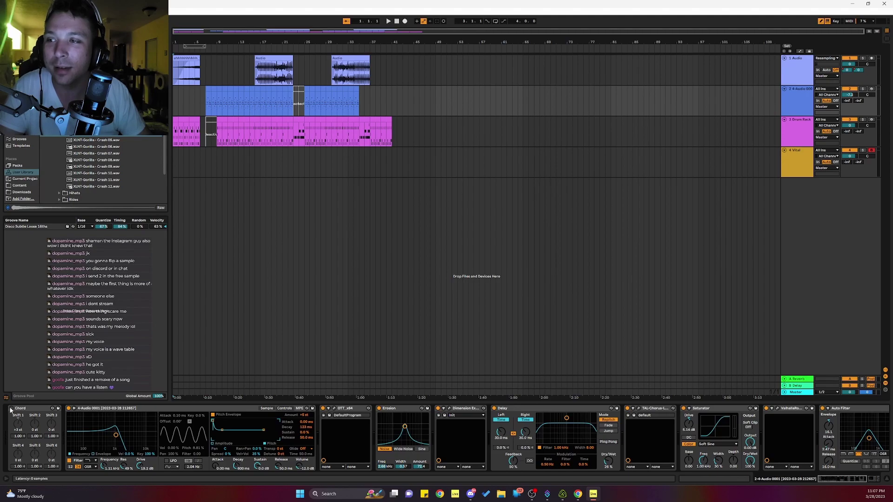
Play the arrangement and copy the last 4-Audio clip to about bar 37, over the final drum section.
key(space)
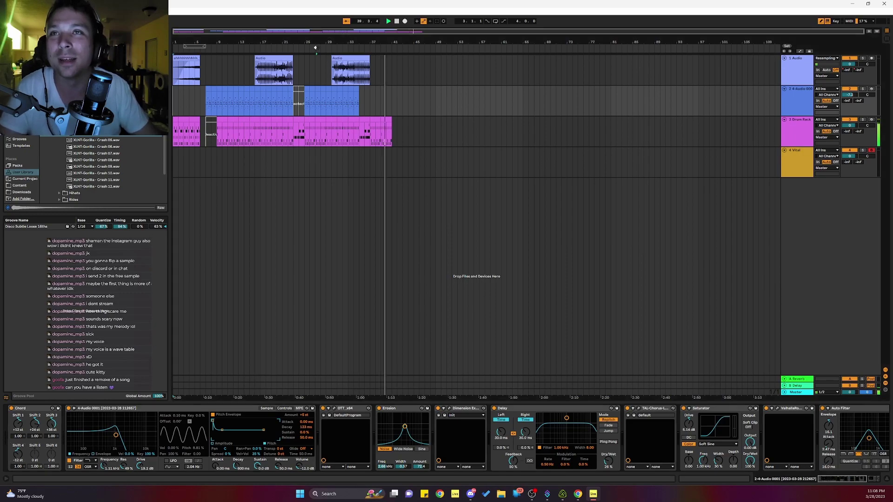
click(306, 88)
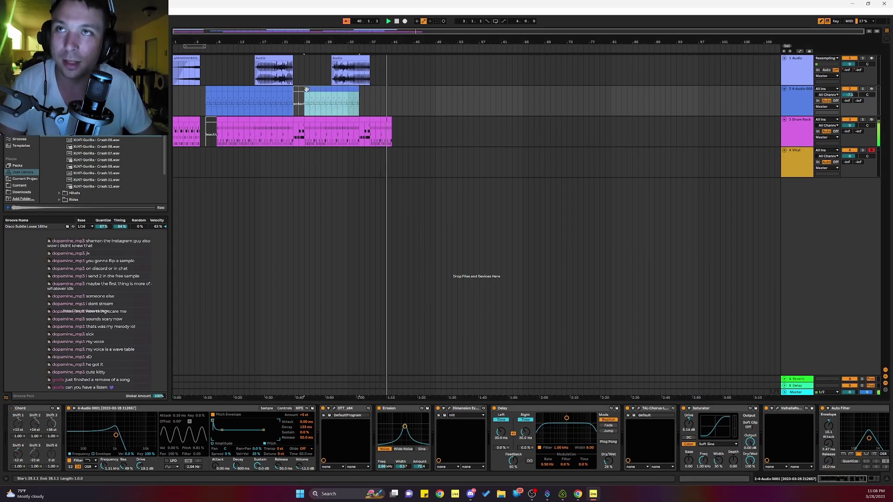
drag(306, 88, 373, 89)
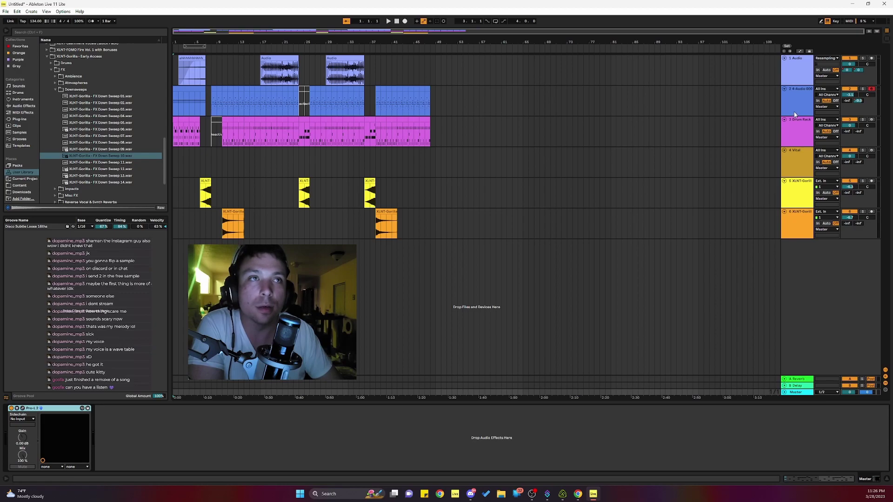
Examine the 4-Audio track's device chain, play a short passage, and zoom into the sampler's waveform.
click(796, 112)
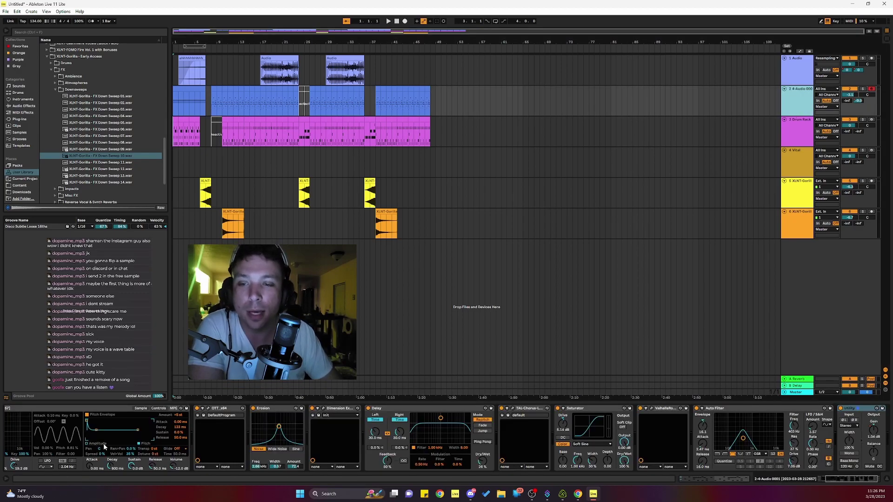
scroll(112, 445, left, 5)
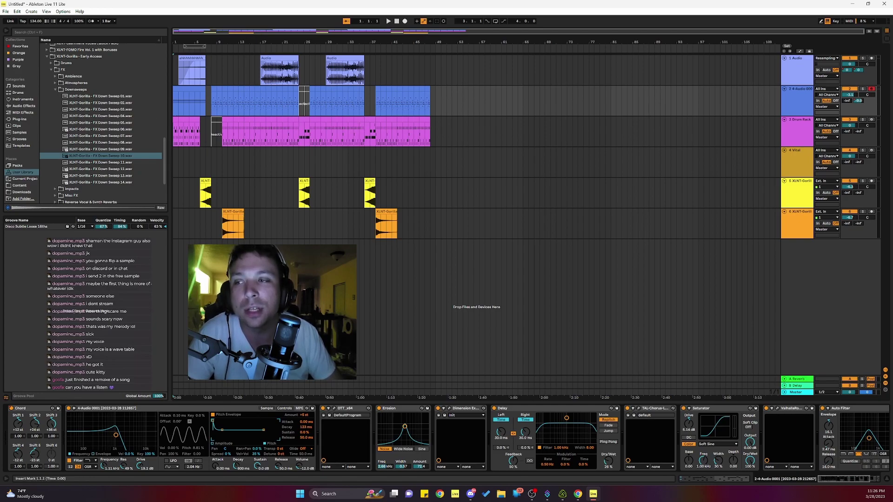
click(253, 48)
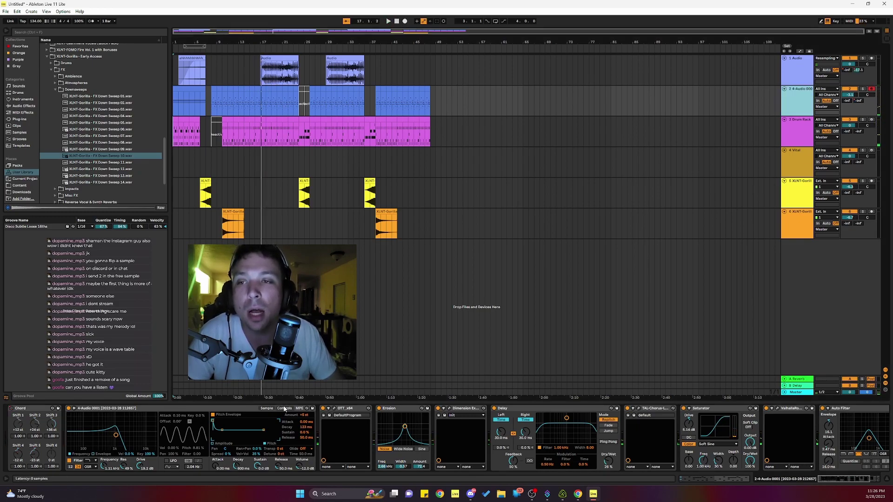
click(266, 408)
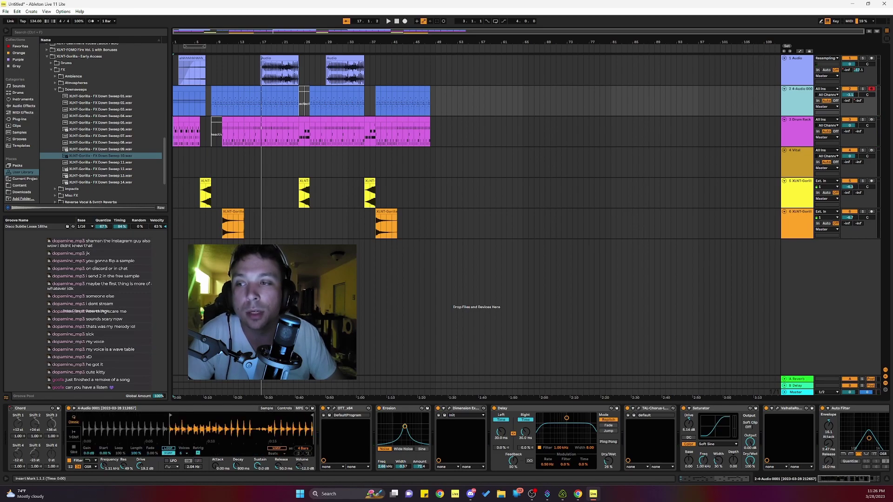
mouse_move(179, 428)
mouse_down()
mouse_move(178, 460)
mouse_move(243, 455)
mouse_up()
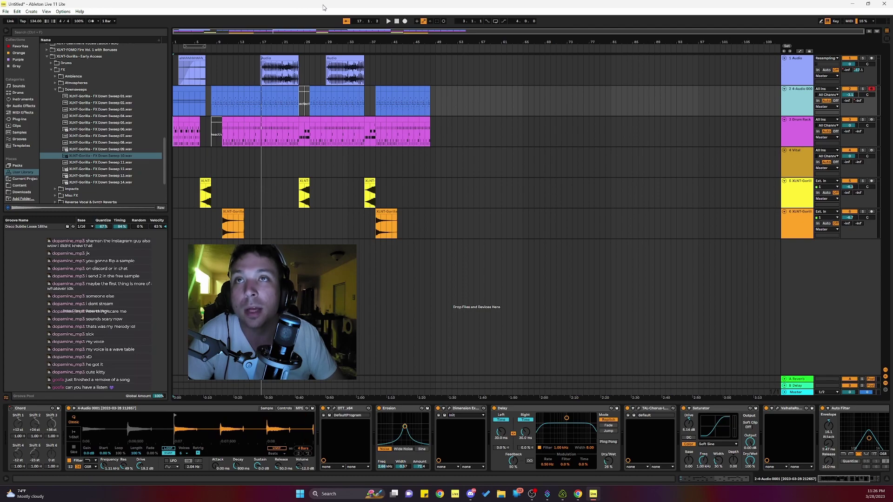
Listen to the arrangement from bar 14, then from the beginning, with the 4-Audio device chain in view.
click(244, 59)
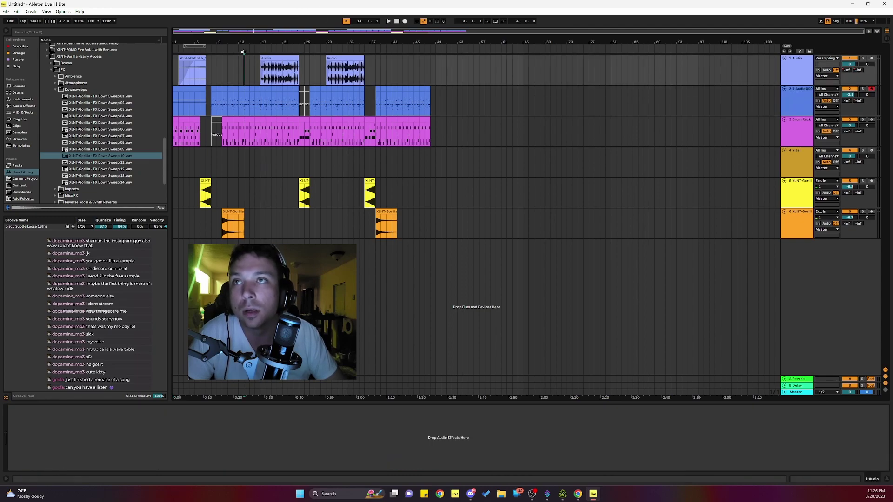
key(space)
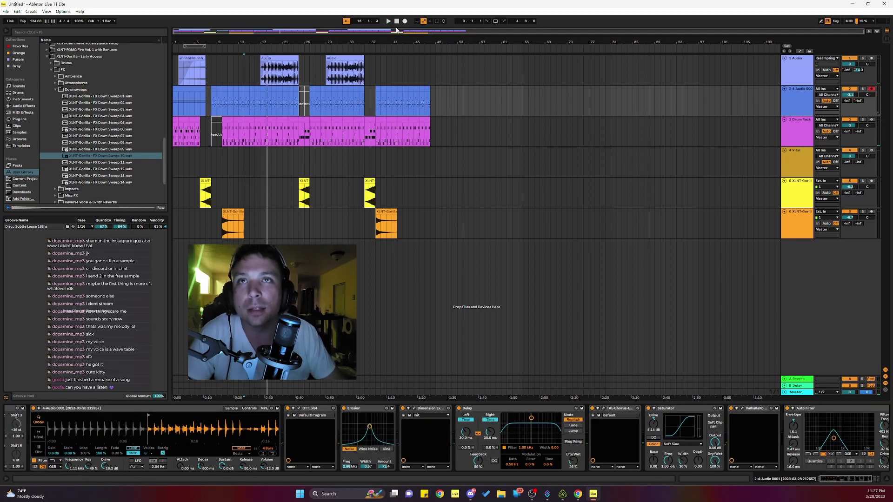
scroll(79, 409, left, 1)
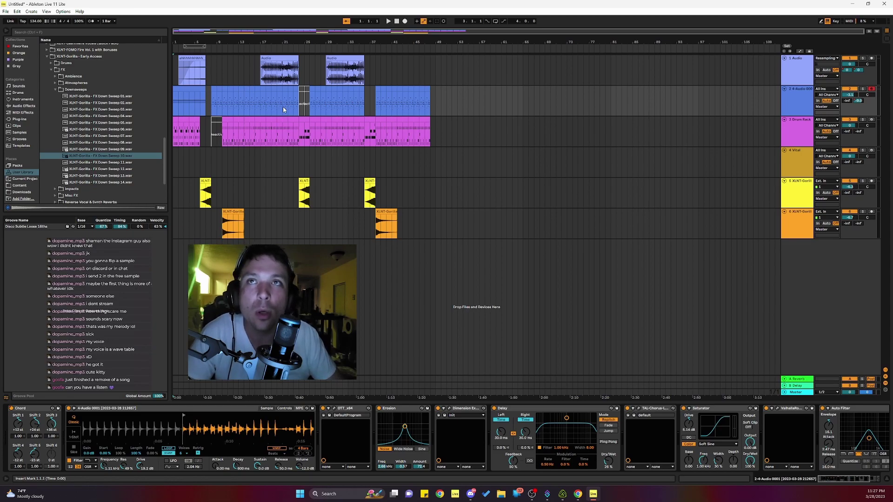
click(388, 22)
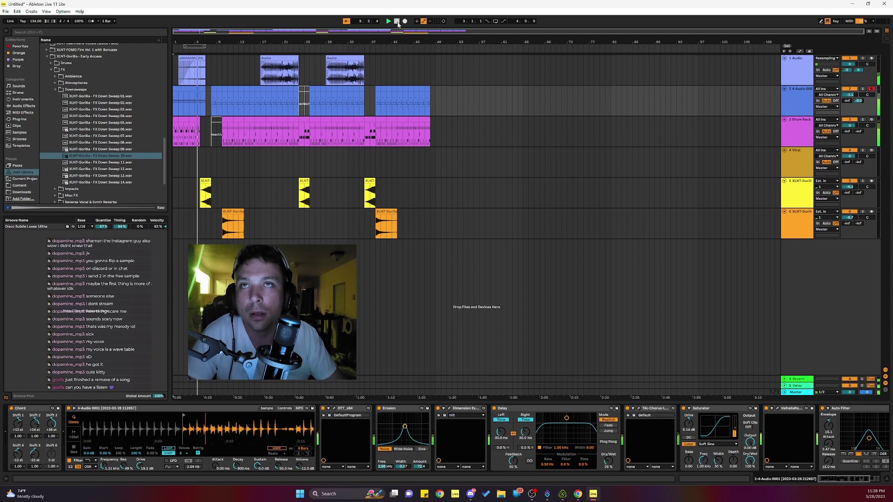
click(397, 21)
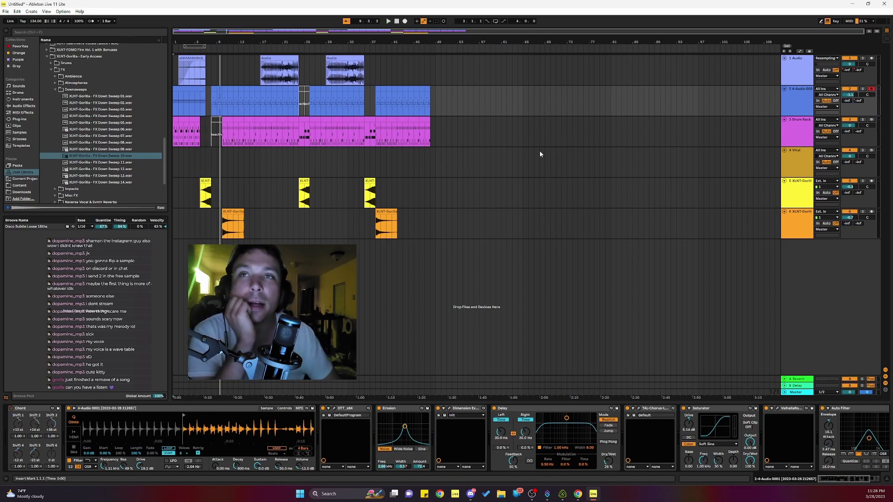
Inspect the Drum Rack track's devices and return to the 4-Audio track's device chain.
click(790, 135)
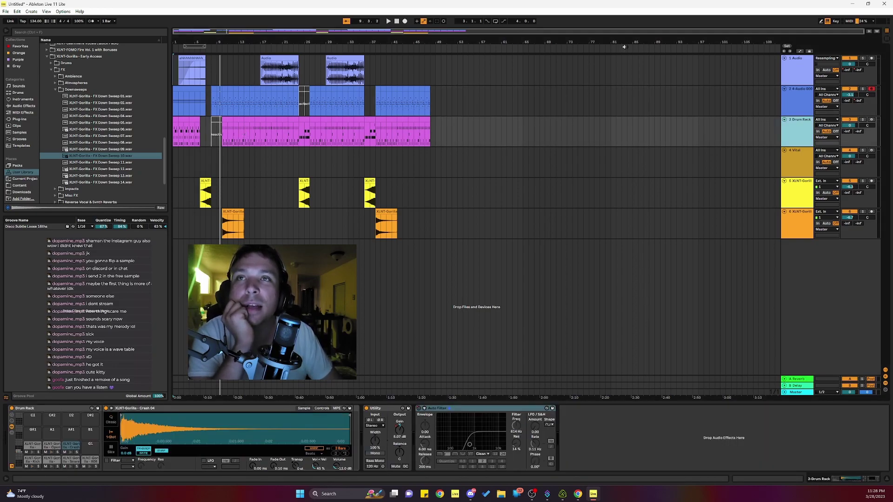
click(795, 102)
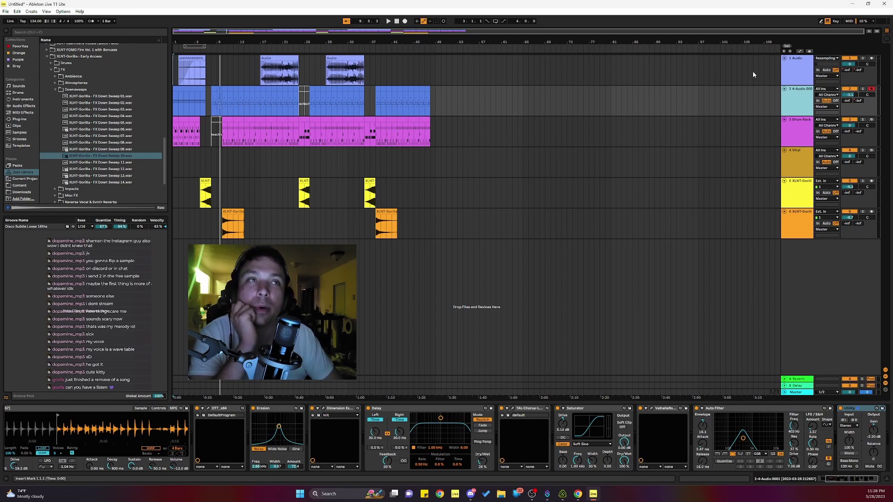
Solo the resampled Audio track, listen to it from about bar 17, and stop playback.
click(863, 59)
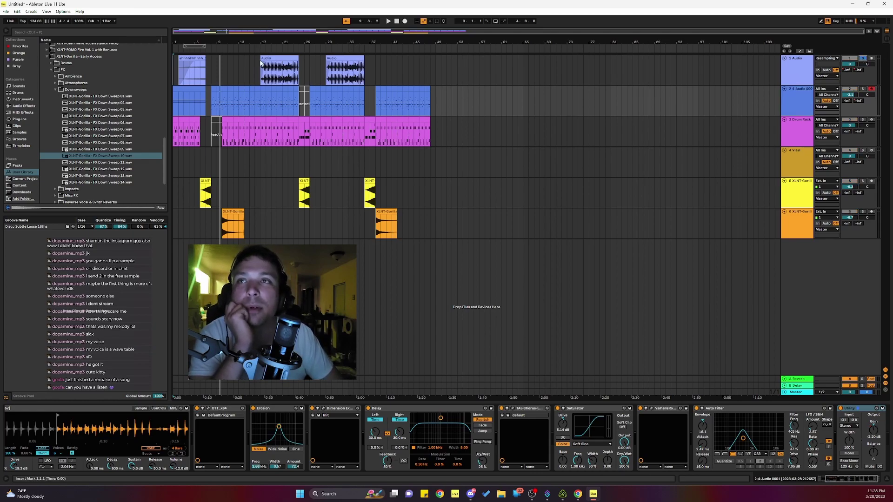
click(260, 48)
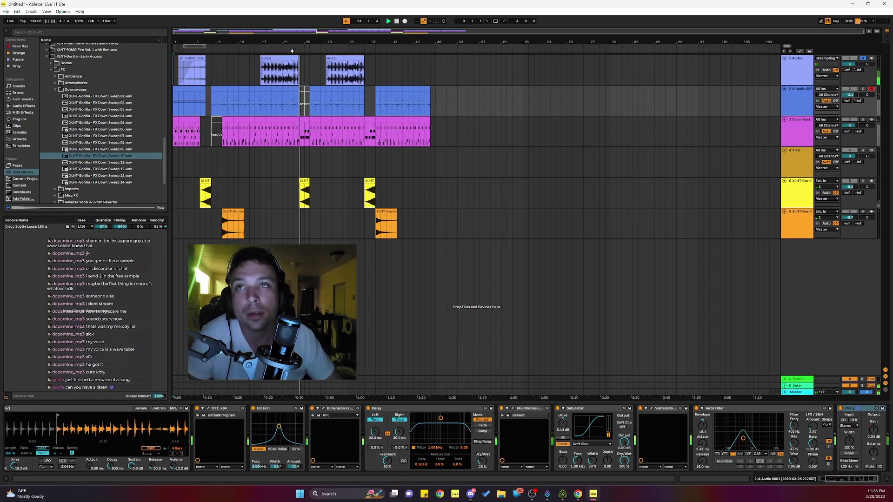
click(398, 22)
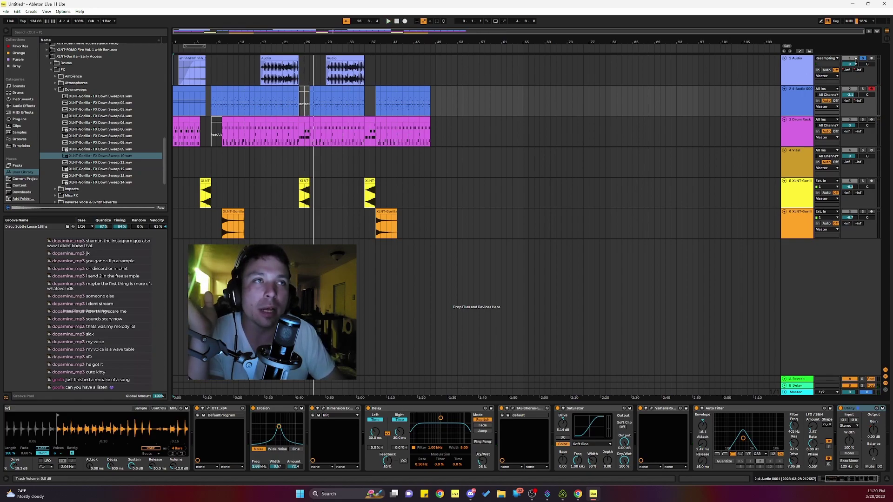
Play the full mix from about bar 18, stop it, and return the playhead to the start.
click(269, 48)
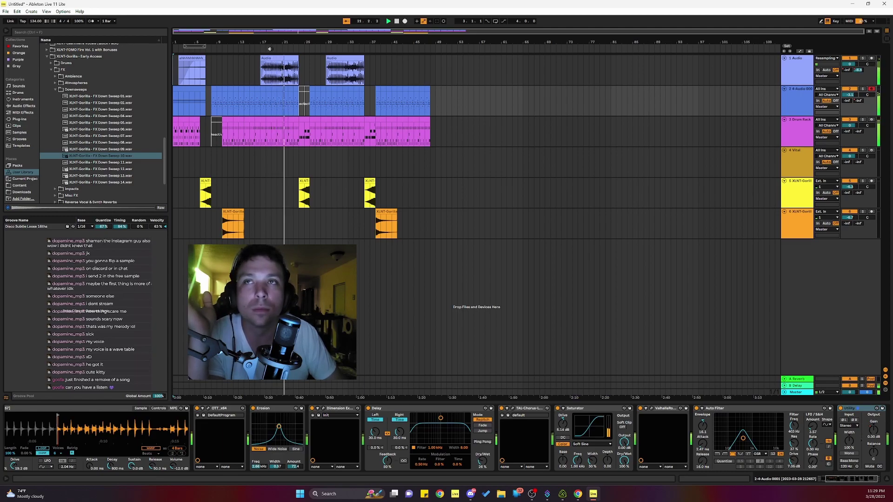
click(397, 22)
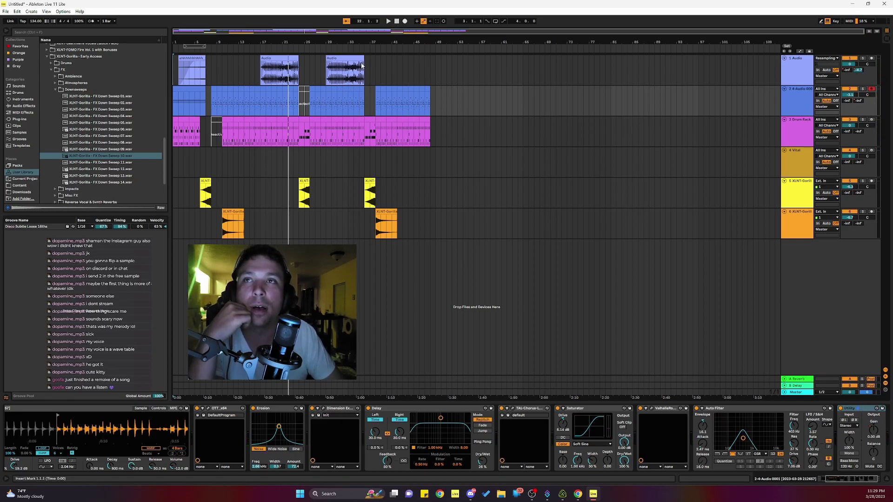
click(397, 21)
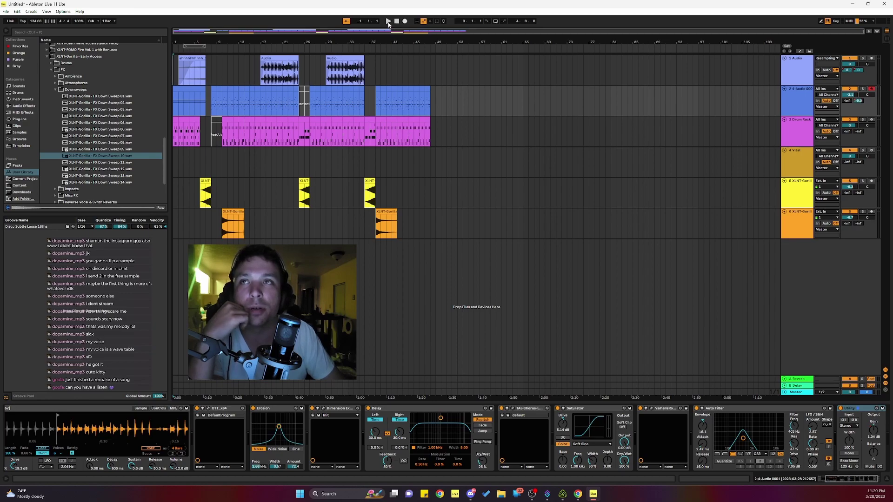